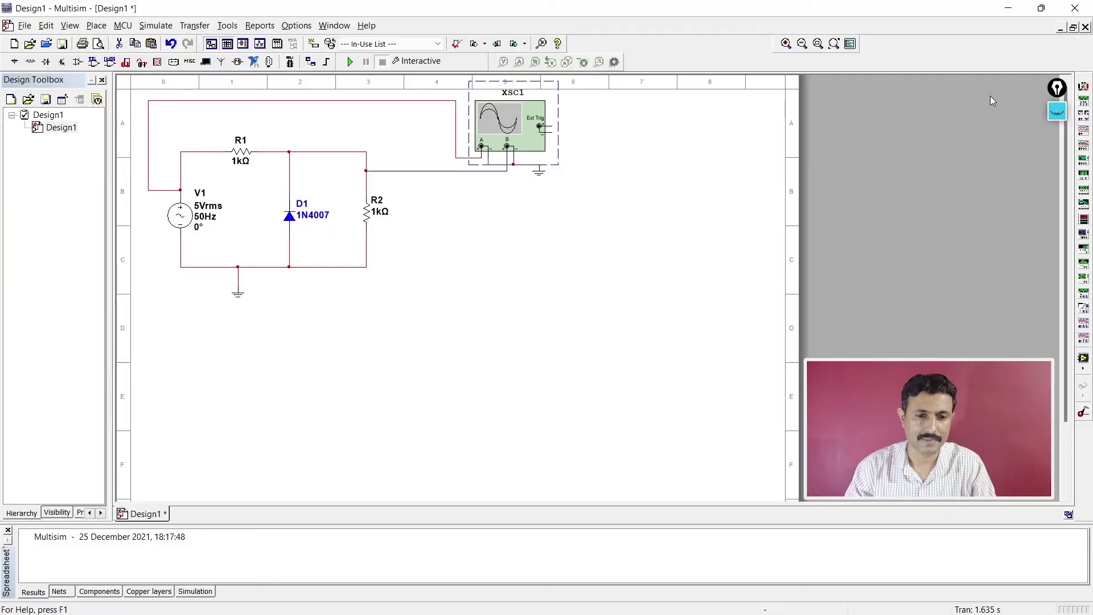
# Step: Pick the DC_POWER source from Sources > POWER_SOURCES in the component library for placement
pyautogui.hotkey('ctrl', 'z')
pyautogui.hotkey('ctrl', 'w')
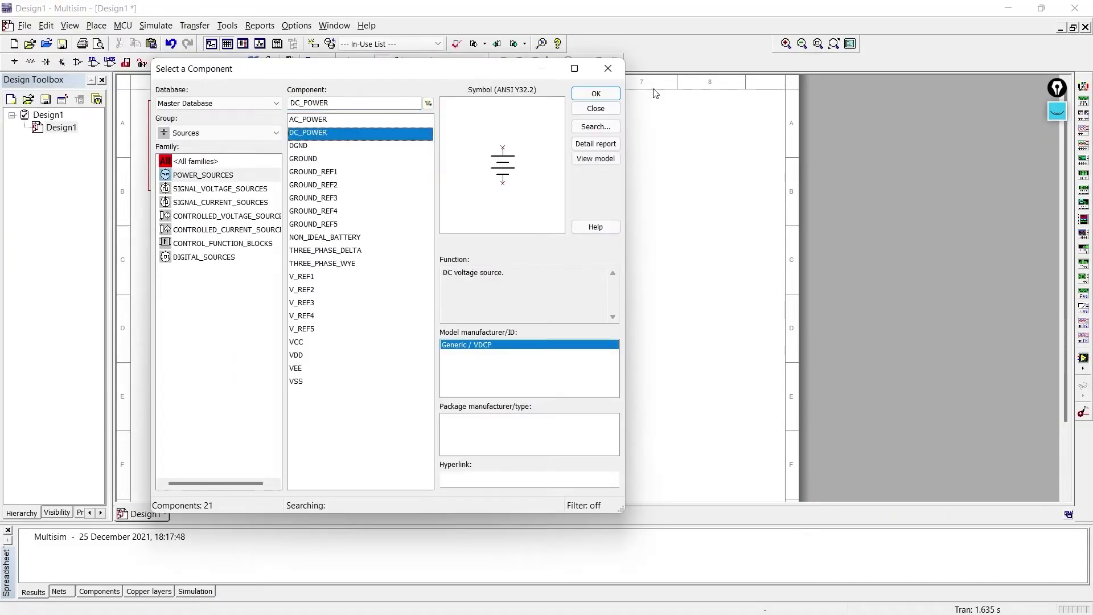
pyautogui.press('Return')
# Step: Place the 12 V battery V2 below diode D1 and wire it to the bottom rail
pyautogui.click(289, 299)
pyautogui.click(289, 337)
pyautogui.click(289, 196)
pyautogui.click(289, 152)
# Step: Add oscilloscope XSC2 below XSC1, wire channel A to R2's top, and ground it
pyautogui.moveTo(365, 169); pyautogui.dragTo(289, 254)
pyautogui.hotkey('ctrl', 'v')
pyautogui.click(509, 233)
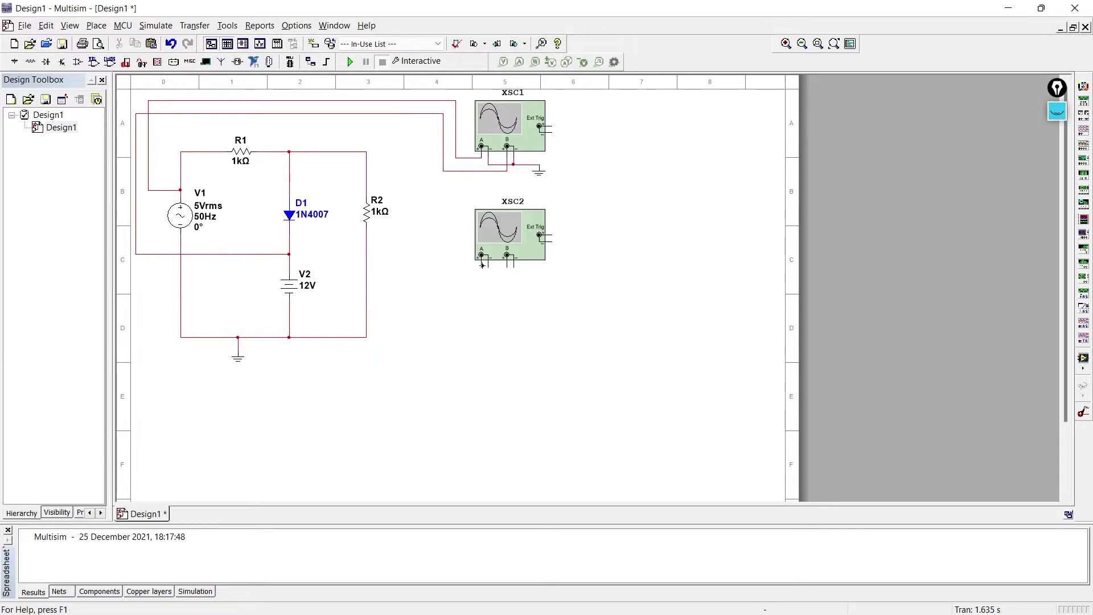
pyautogui.moveTo(481, 256); pyautogui.dragTo(454, 182)
pyautogui.click(365, 164)
pyautogui.click(539, 170)
pyautogui.hotkey('ctrl', 'c')
pyautogui.hotkey('ctrl', 'v')
pyautogui.click(487, 285)
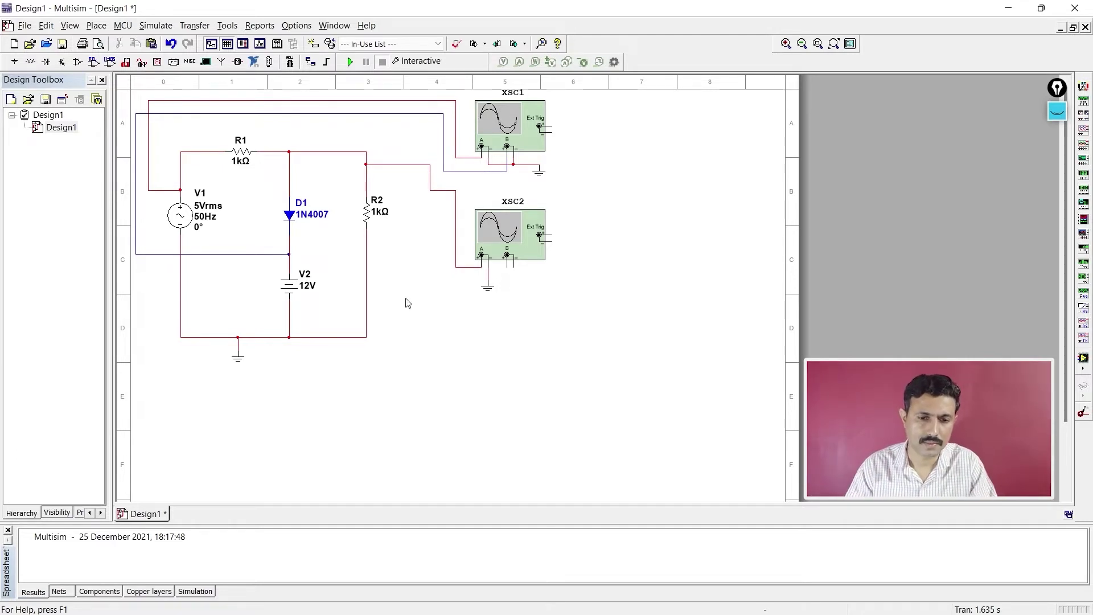
# Step: Set battery V2 to 3 V and change its RefDes from V2 to Vdc
pyautogui.doubleClick(290, 287)
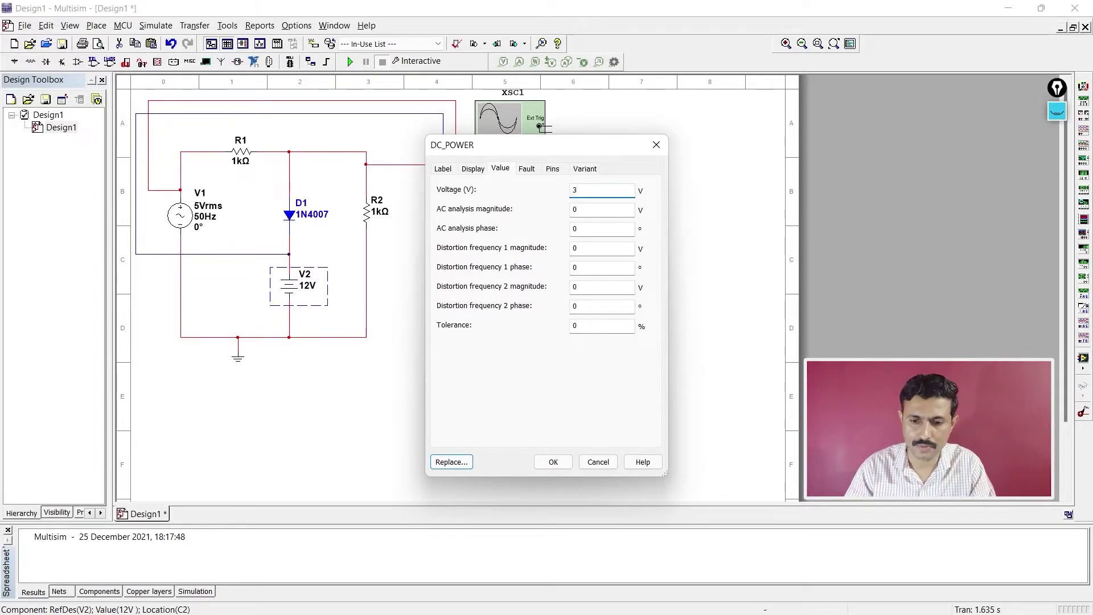
pyautogui.click(553, 462)
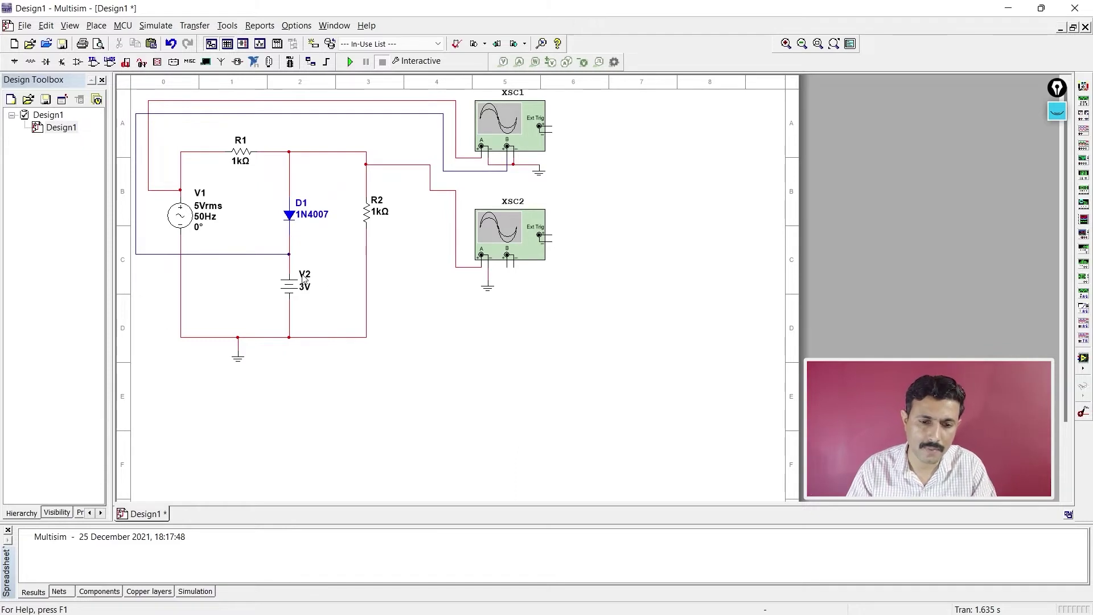
pyautogui.doubleClick(285, 289)
pyautogui.click(443, 169)
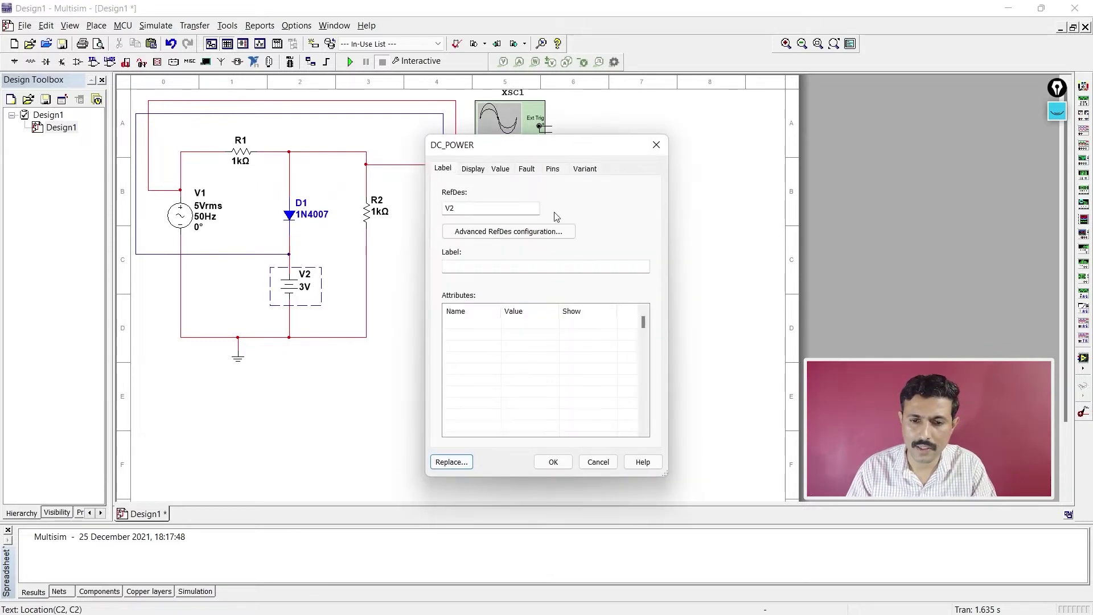
pyautogui.click(501, 210)
pyautogui.press('BackSpace')
pyautogui.write('dc')
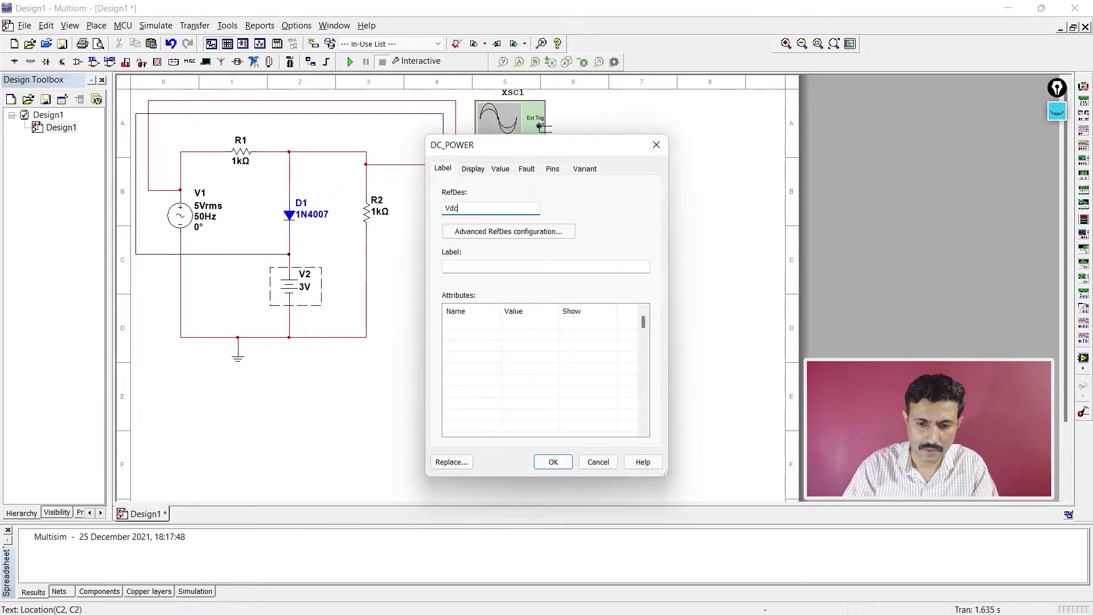
pyautogui.click(552, 462)
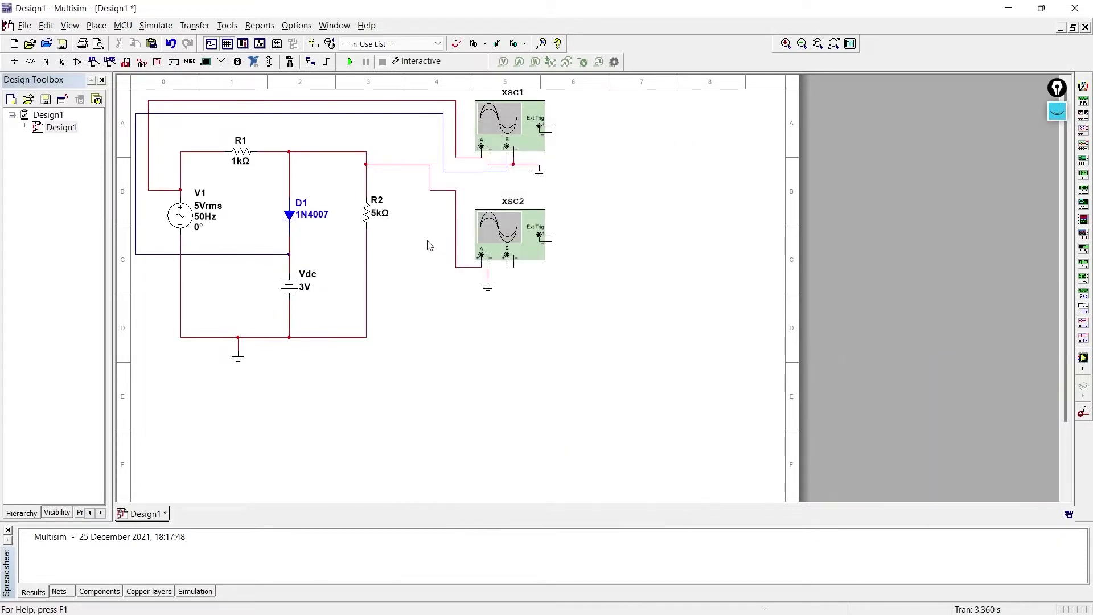
# Step: Run the simulation, open the XSC1 and XSC2 scope displays, then stop it
pyautogui.click(350, 62)
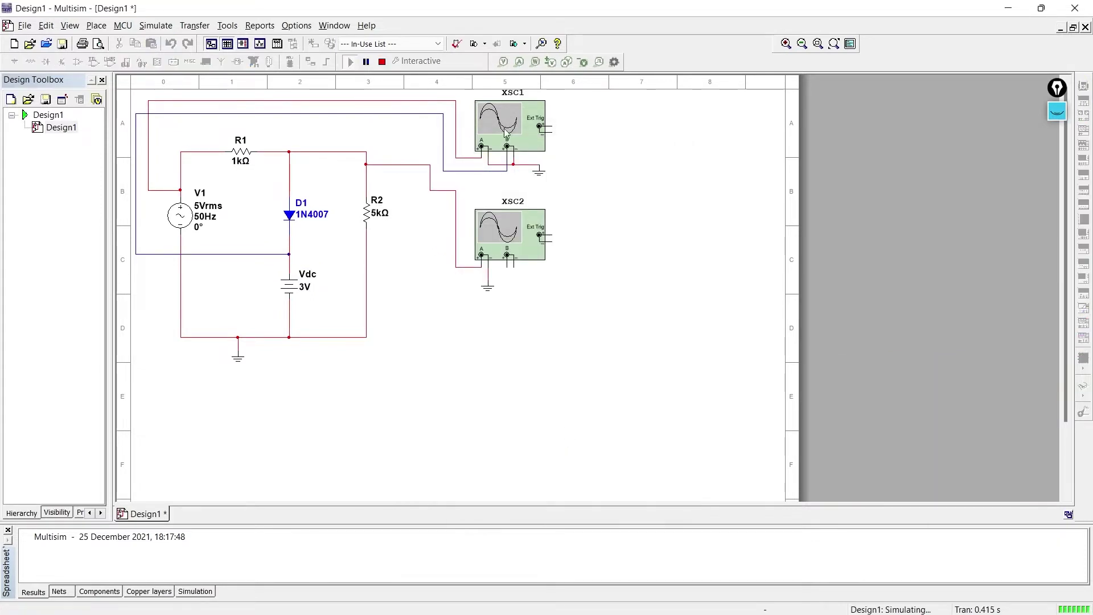
pyautogui.doubleClick(510, 130)
pyautogui.doubleClick(501, 232)
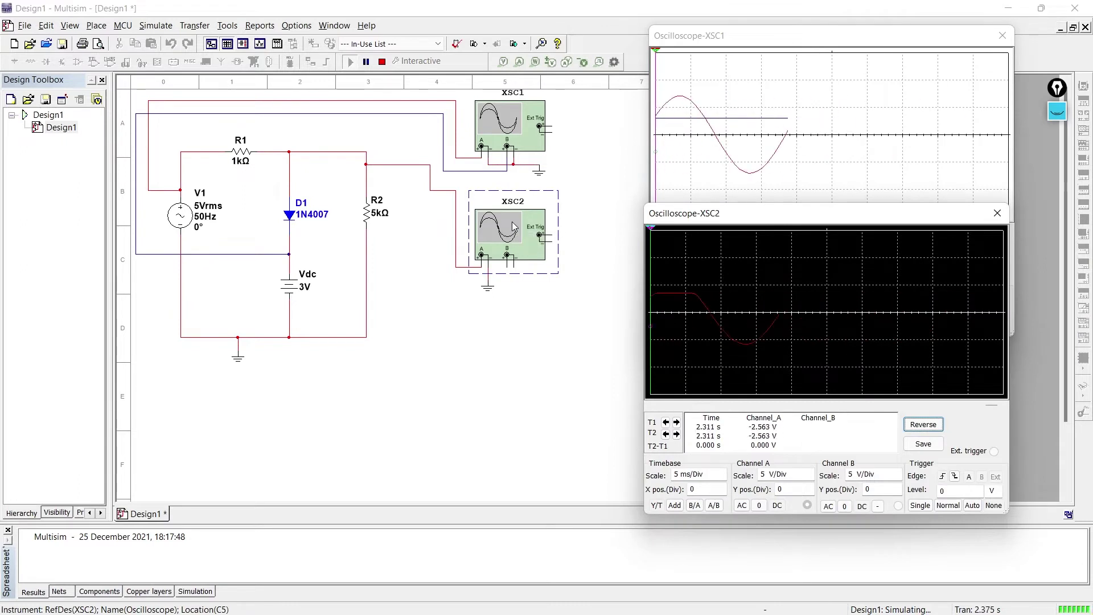
pyautogui.click(382, 61)
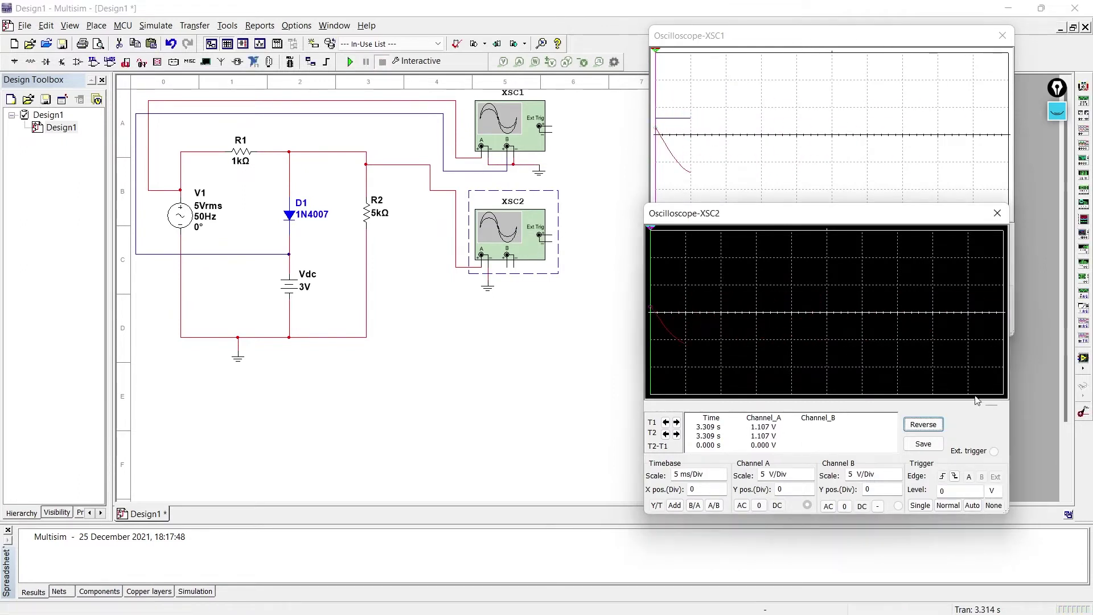
# Step: Scroll both scope traces to the start, give them white backgrounds, and arrange the windows
pyautogui.moveTo(991, 406); pyautogui.dragTo(651, 418)
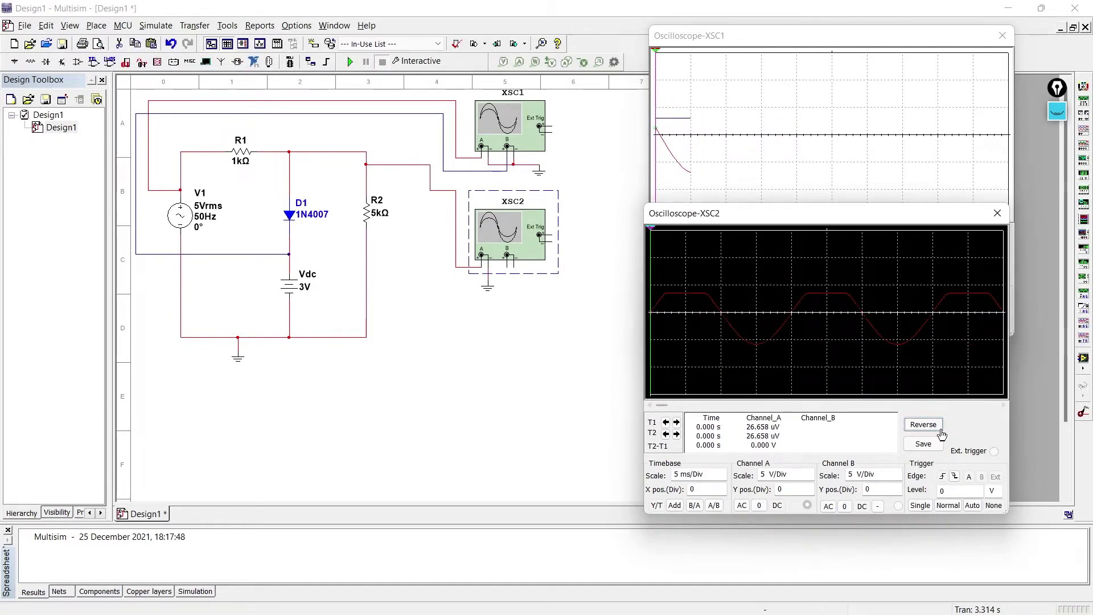
pyautogui.click(939, 431)
pyautogui.click(882, 157)
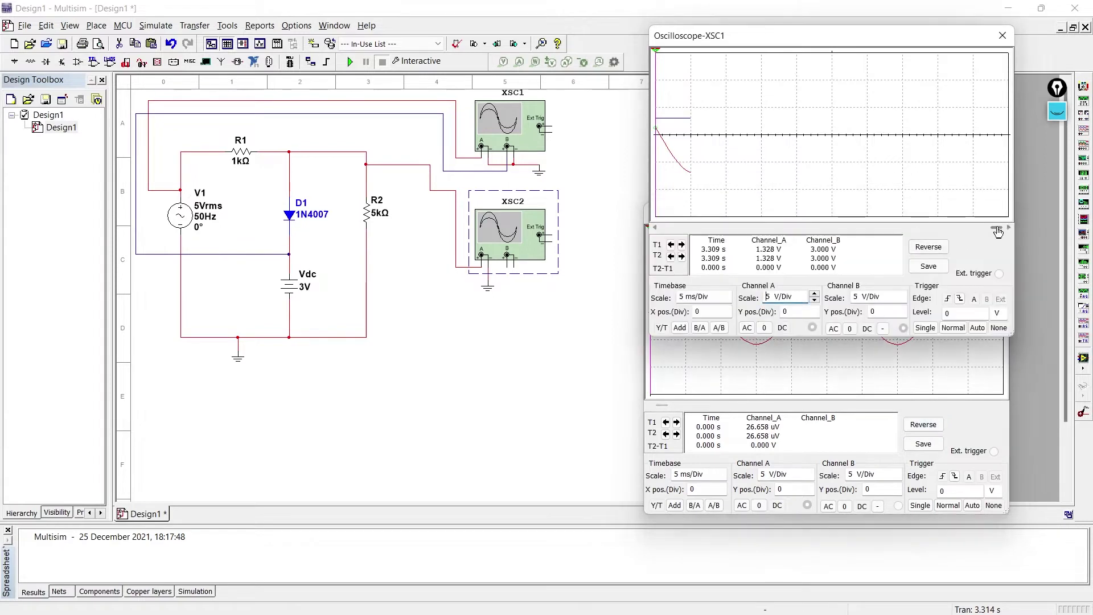
pyautogui.moveTo(997, 231); pyautogui.dragTo(635, 249)
pyautogui.click(730, 374)
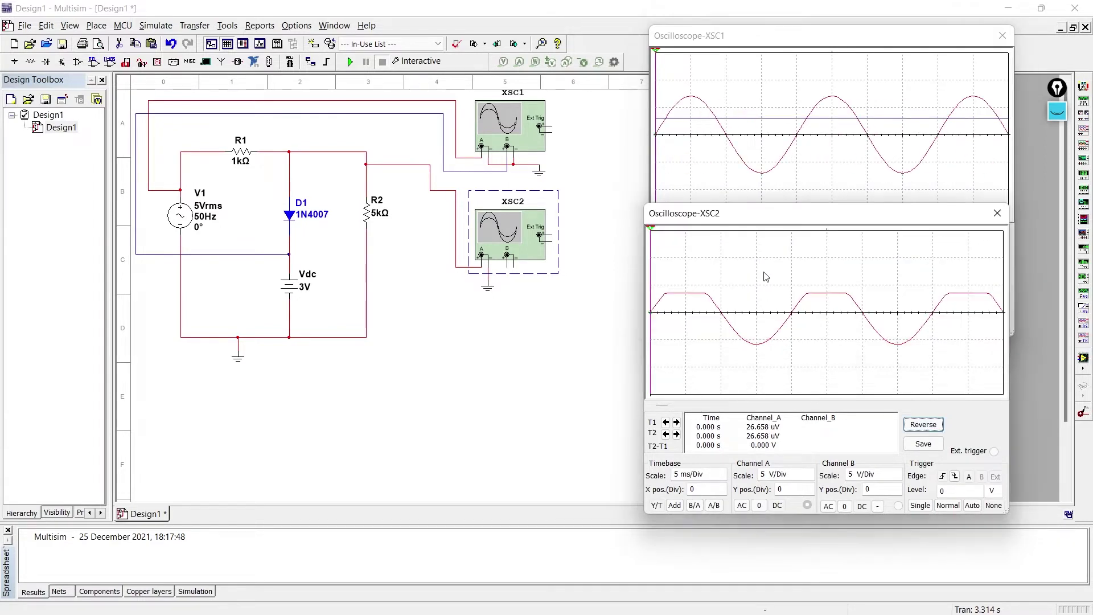
pyautogui.moveTo(763, 227); pyautogui.dragTo(771, 251)
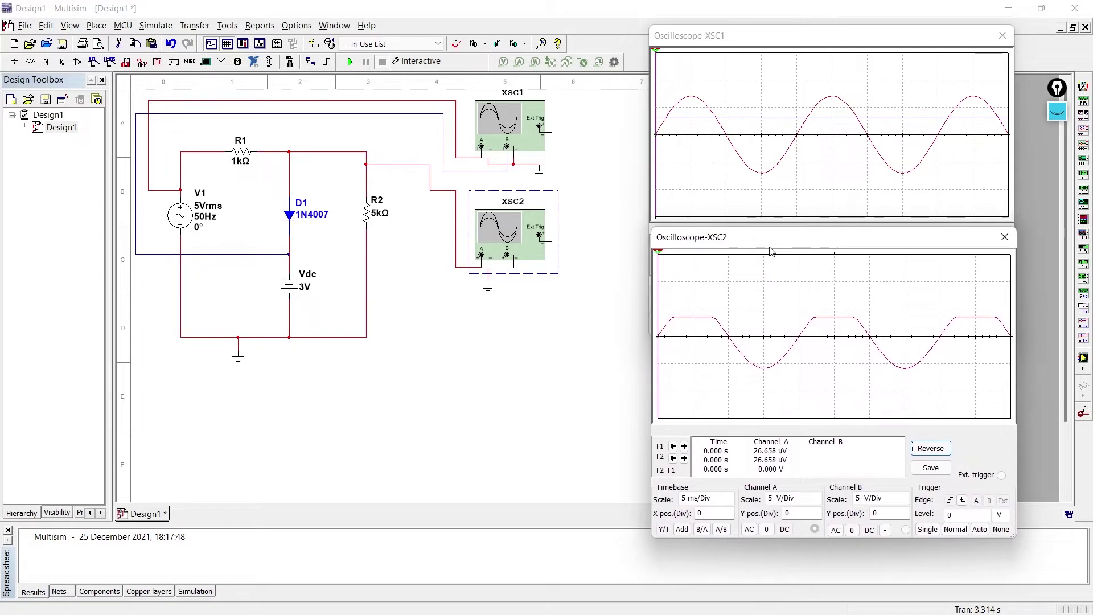
pyautogui.click(771, 124)
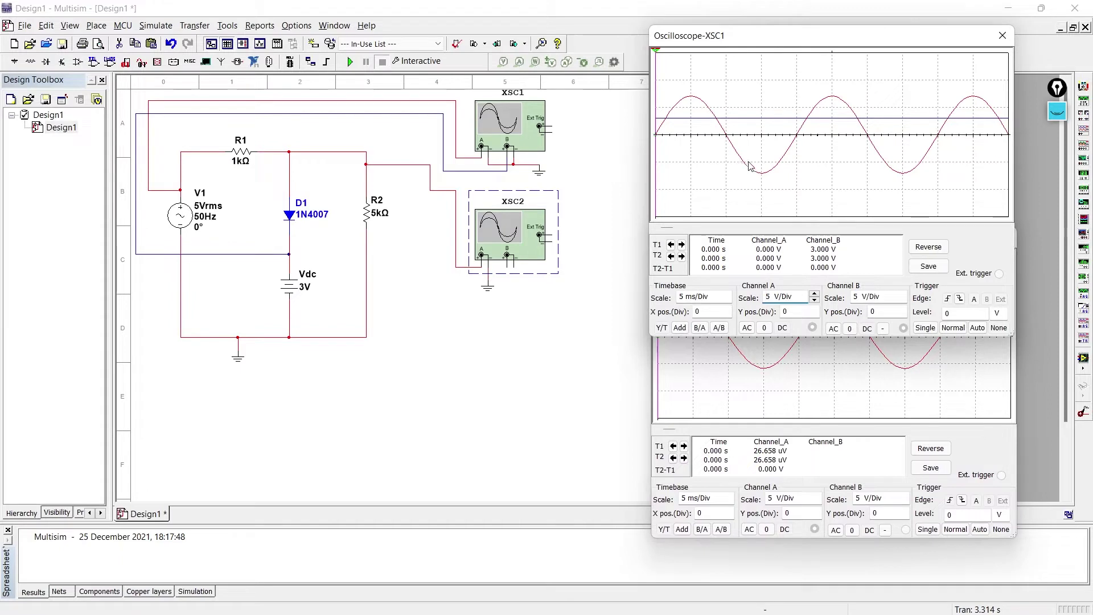
pyautogui.click(790, 365)
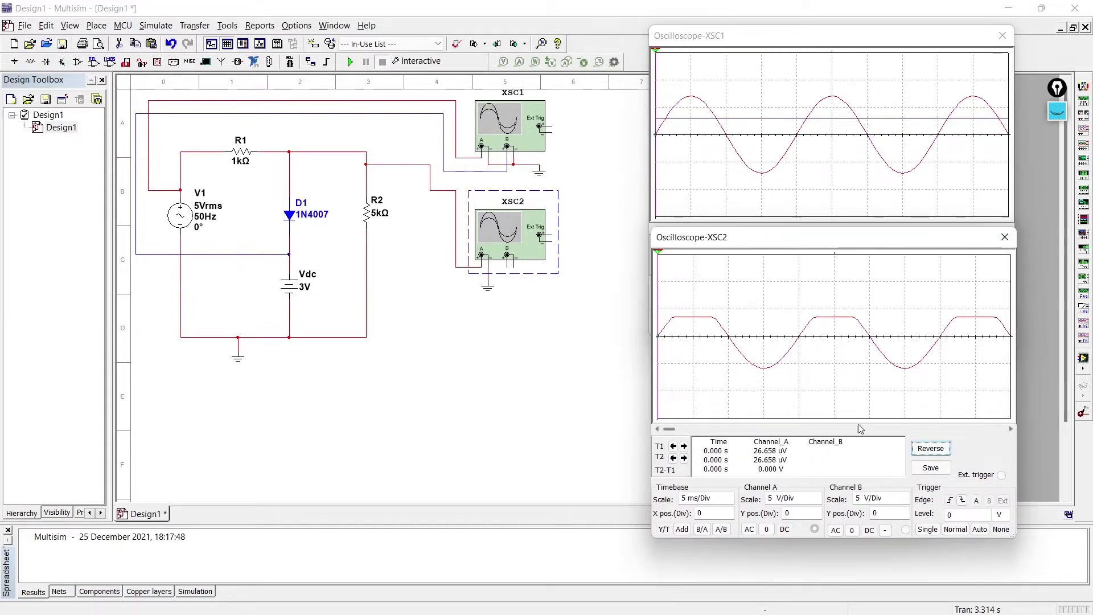
pyautogui.click(1057, 112)
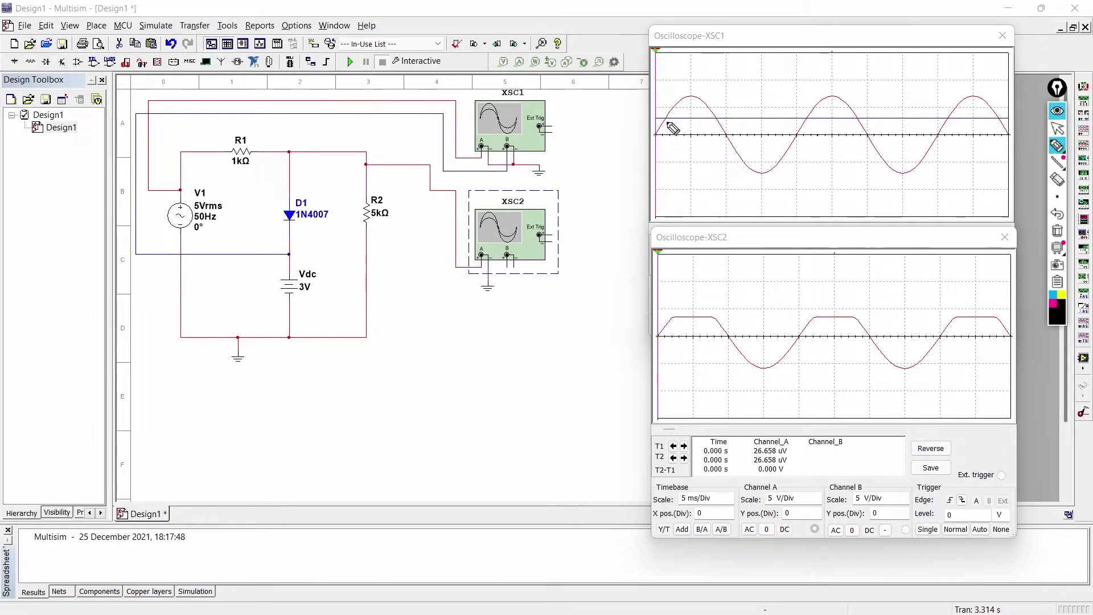
# Step: Mark numbered points and an arrow on the XSC1 input sine curve
pyautogui.moveTo(664, 114); pyautogui.dragTo(668, 122)
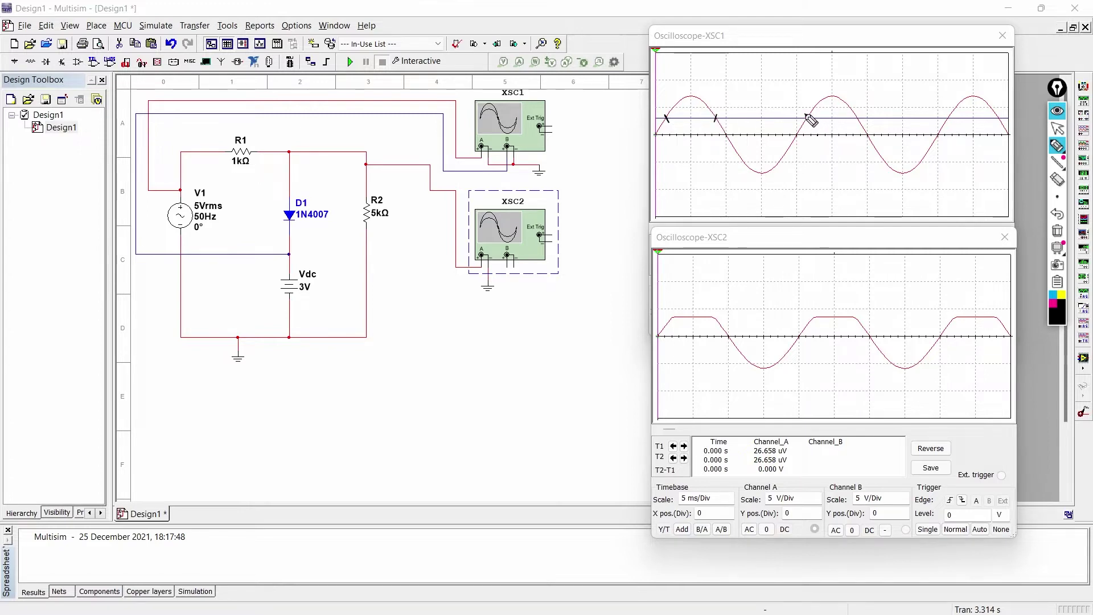
pyautogui.moveTo(805, 115); pyautogui.dragTo(808, 122)
pyautogui.moveTo(687, 86); pyautogui.dragTo(755, 102)
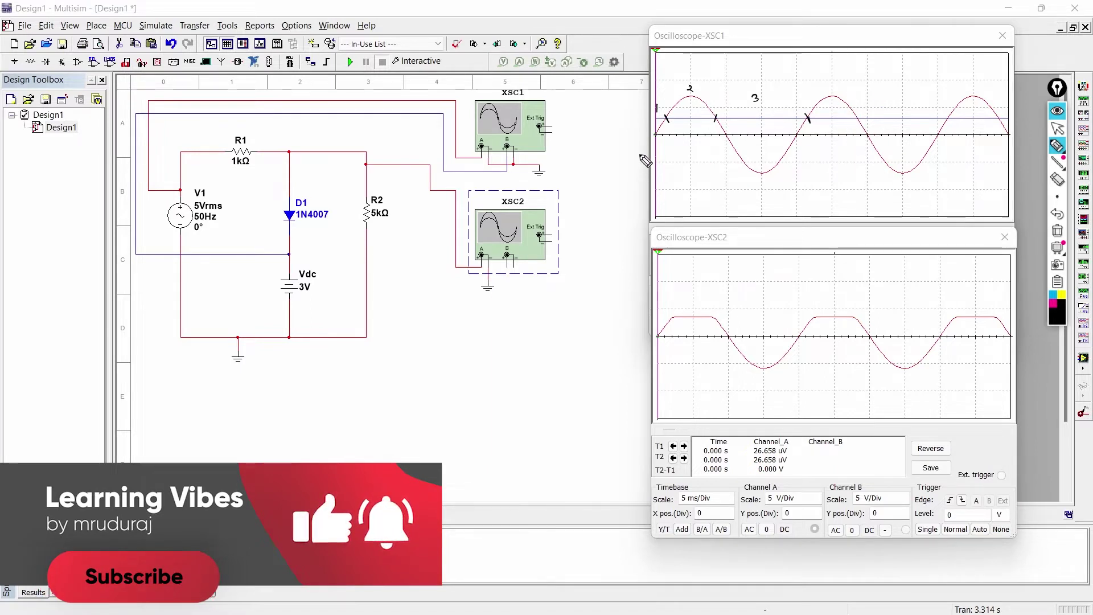
pyautogui.moveTo(638, 151); pyautogui.dragTo(663, 130)
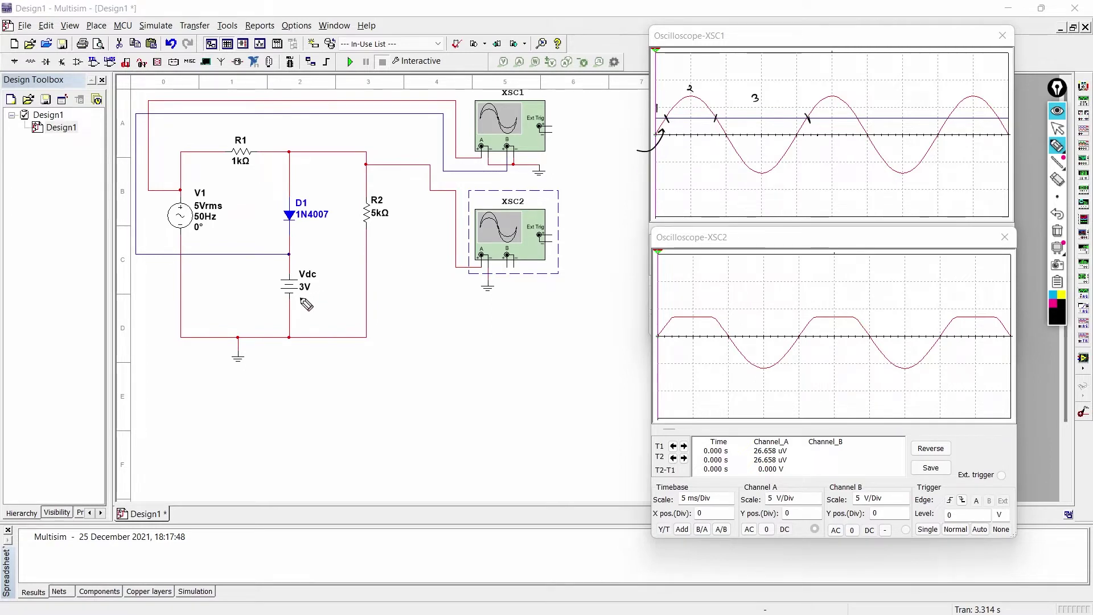
# Step: Underline the 3V battery value and write 'Vs < Vdc' above R2
pyautogui.moveTo(300, 297); pyautogui.dragTo(313, 289)
pyautogui.moveTo(301, 301); pyautogui.dragTo(315, 293)
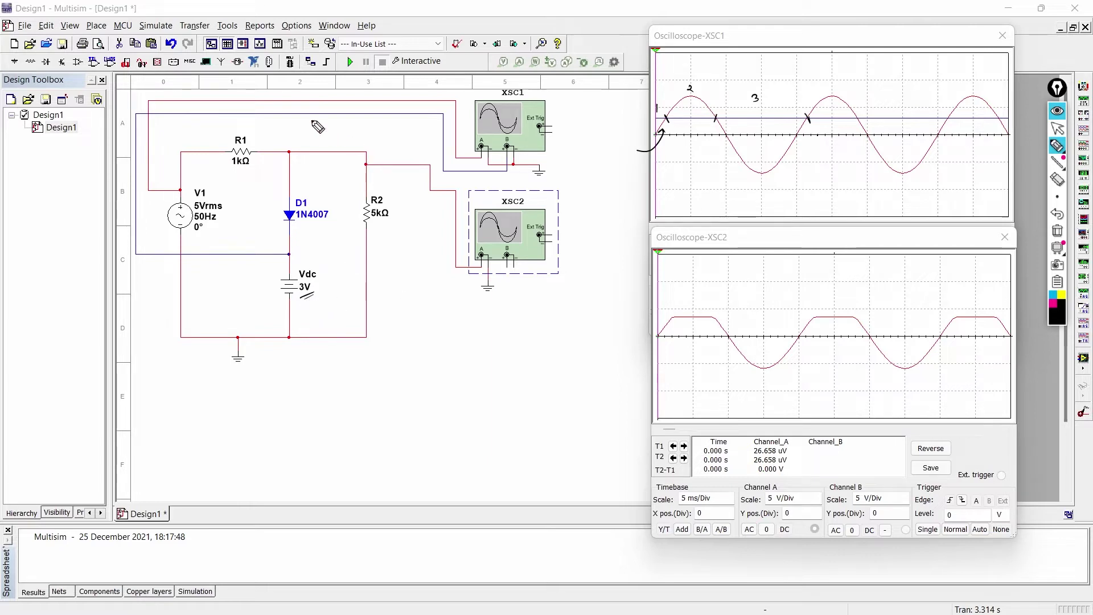
pyautogui.moveTo(371, 127)
pyautogui.mouseDown()
pyautogui.moveTo(381, 139)
pyautogui.moveTo(398, 133)
pyautogui.mouseUp()
pyautogui.moveTo(407, 124)
pyautogui.mouseDown()
pyautogui.moveTo(431, 133)
pyautogui.moveTo(385, 146)
pyautogui.moveTo(414, 141)
pyautogui.mouseUp()
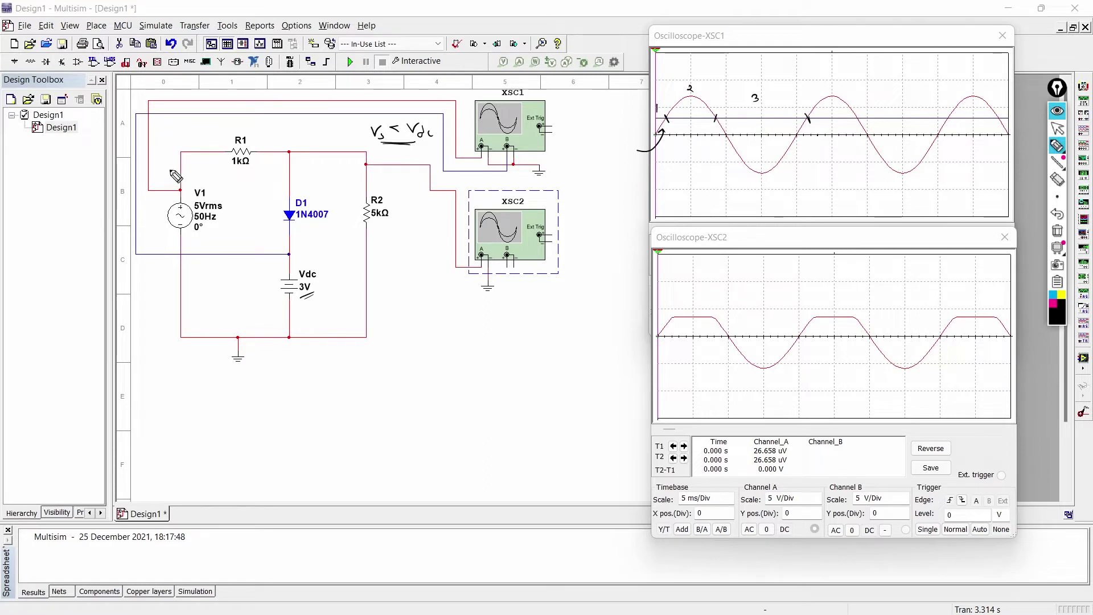
# Step: Mark V1's positive and negative terminals and a plus sign at the node after R1
pyautogui.moveTo(168, 171)
pyautogui.mouseDown()
pyautogui.moveTo(167, 185)
pyautogui.moveTo(173, 172)
pyautogui.mouseUp()
pyautogui.moveTo(157, 240); pyautogui.dragTo(168, 237)
pyautogui.moveTo(275, 140); pyautogui.dragTo(278, 150)
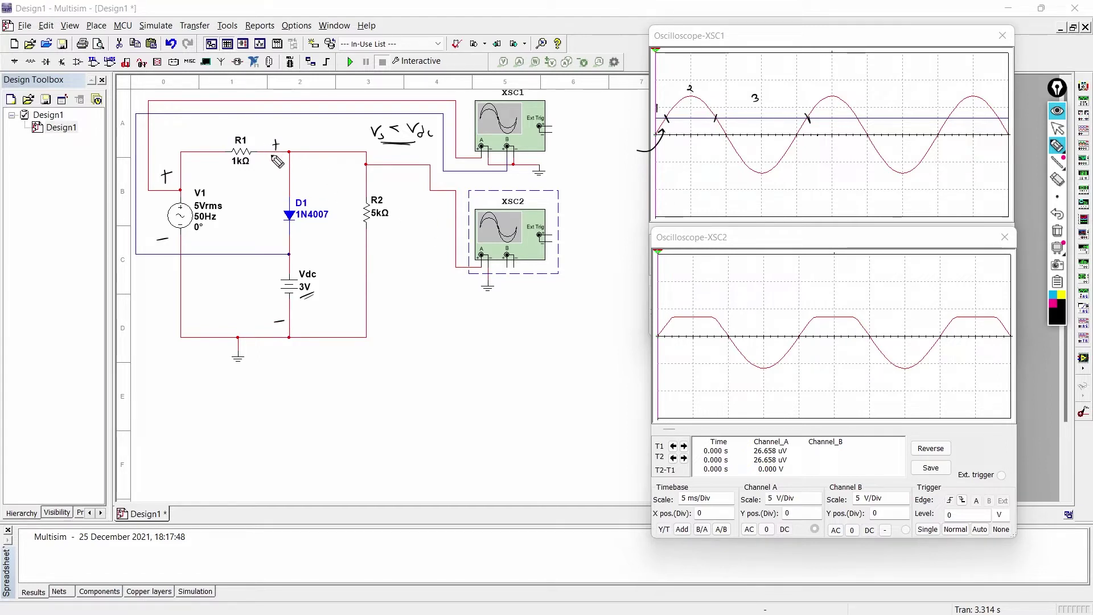
pyautogui.moveTo(265, 155); pyautogui.dragTo(282, 148)
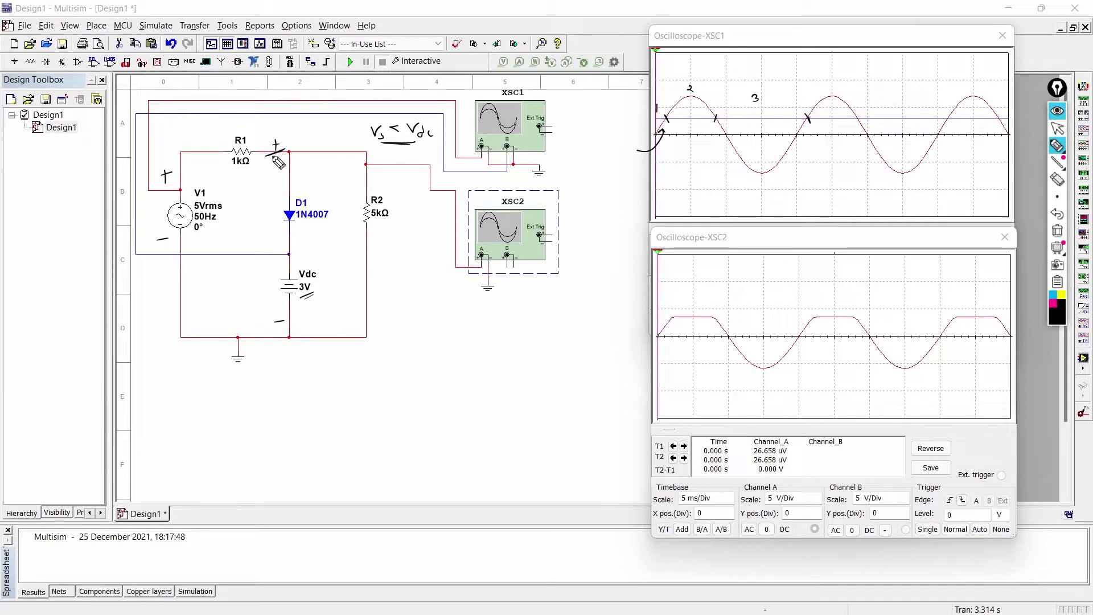
# Step: Label the battery node as 3V, underlined, and write 0.5V beside the node after R1
pyautogui.click(288, 251)
pyautogui.moveTo(311, 254); pyautogui.dragTo(321, 257)
pyautogui.moveTo(318, 244); pyautogui.dragTo(324, 242)
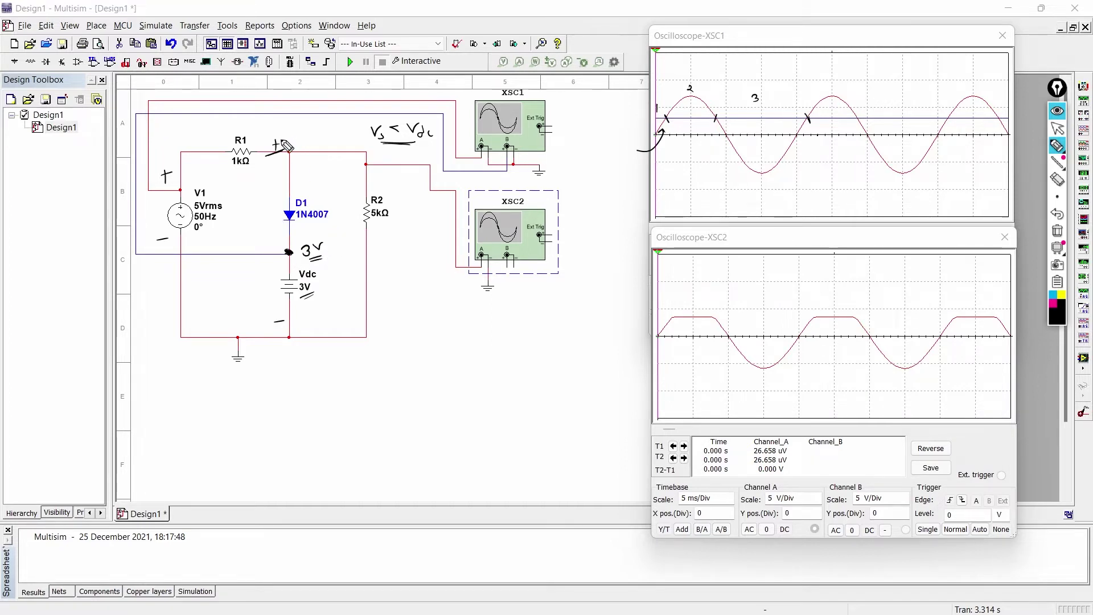
pyautogui.click(300, 138)
pyautogui.moveTo(308, 130)
pyautogui.mouseDown()
pyautogui.moveTo(303, 138)
pyautogui.moveTo(318, 129)
pyautogui.moveTo(315, 139)
pyautogui.mouseUp()
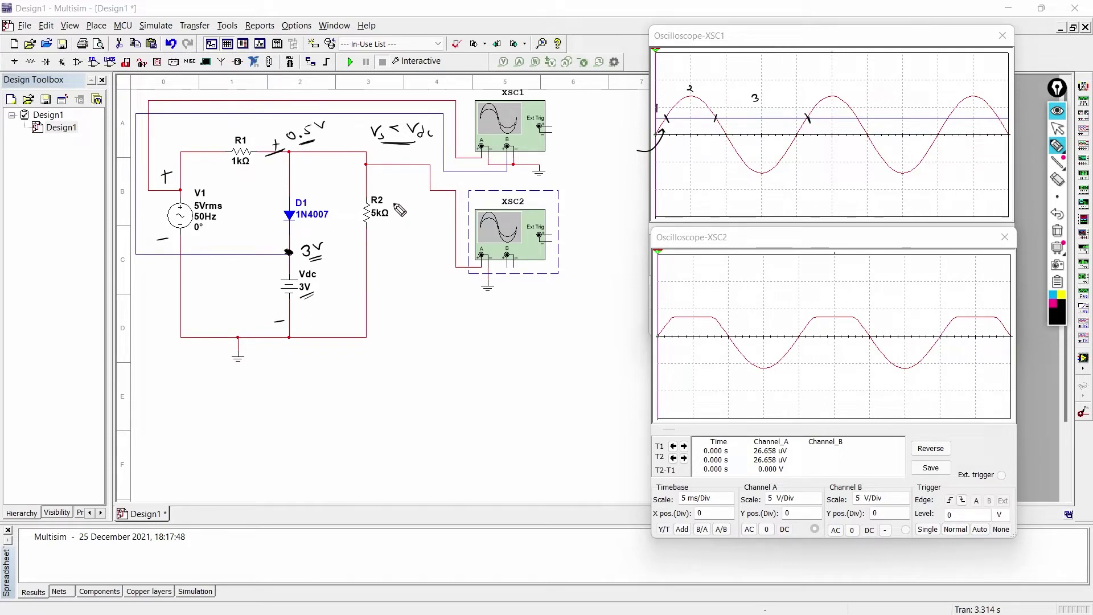
# Step: Underline V1's negative mark, draw an arrow toward D1, and label '-ve' above D1
pyautogui.moveTo(163, 251); pyautogui.dragTo(217, 234)
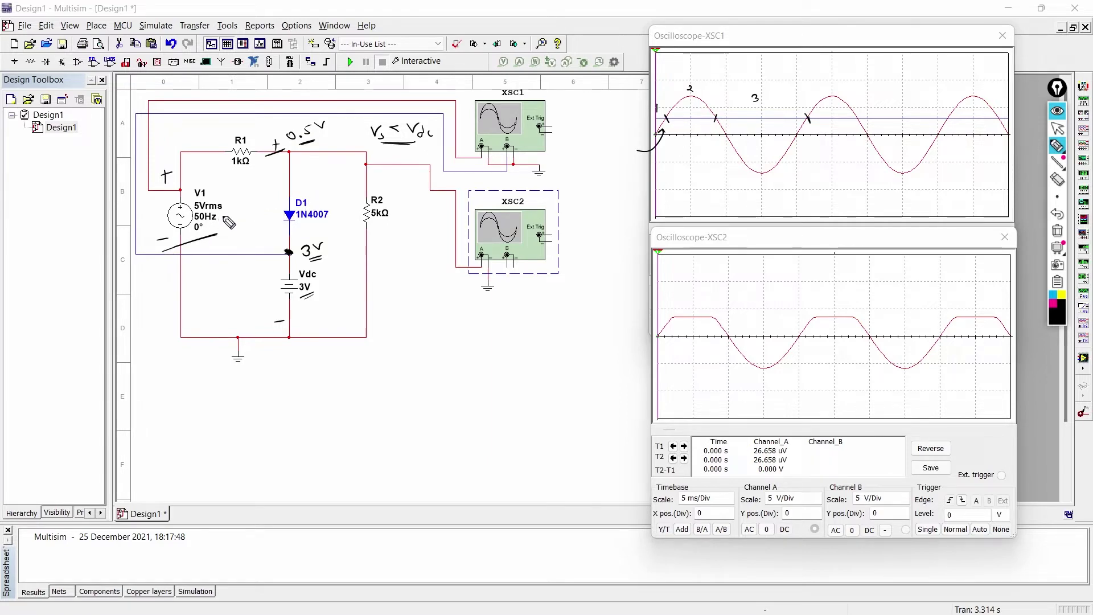
pyautogui.moveTo(223, 216); pyautogui.dragTo(267, 211)
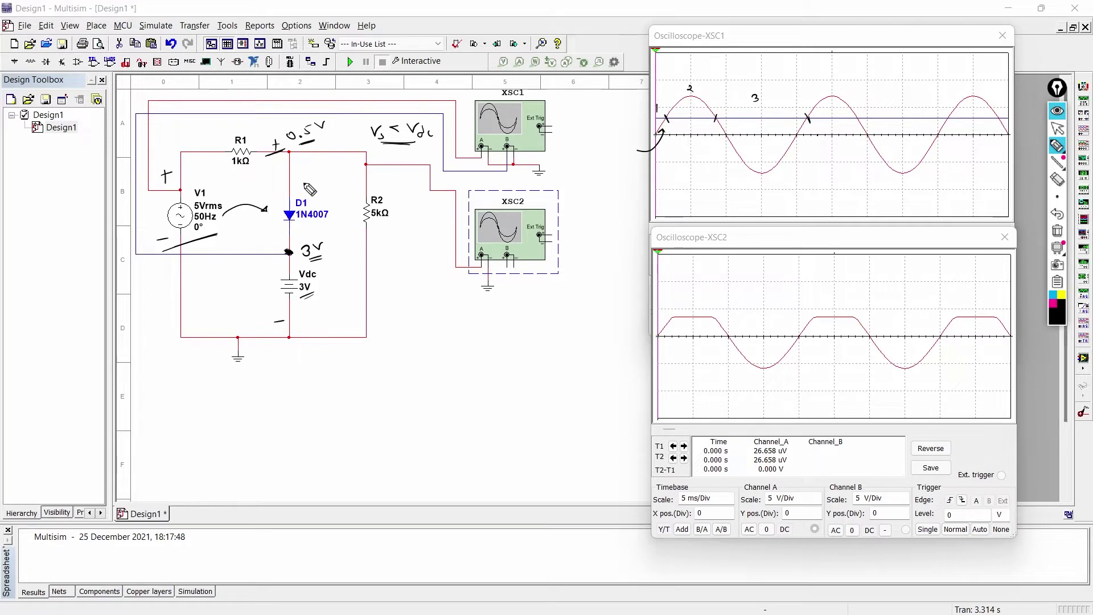
pyautogui.moveTo(287, 181)
pyautogui.mouseDown()
pyautogui.moveTo(336, 175)
pyautogui.moveTo(331, 223)
pyautogui.moveTo(306, 227)
pyautogui.moveTo(320, 224)
pyautogui.mouseUp()
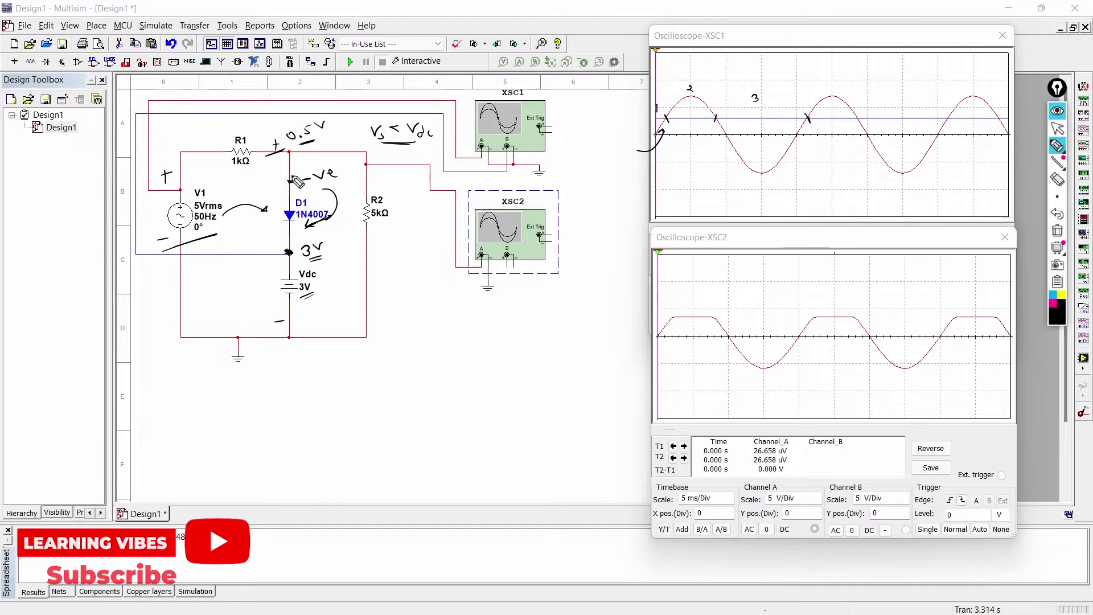
# Step: Circle D1's negative and 3V nodes, start a box around D1, and write an underlined bias note below
pyautogui.moveTo(291, 179); pyautogui.dragTo(293, 181)
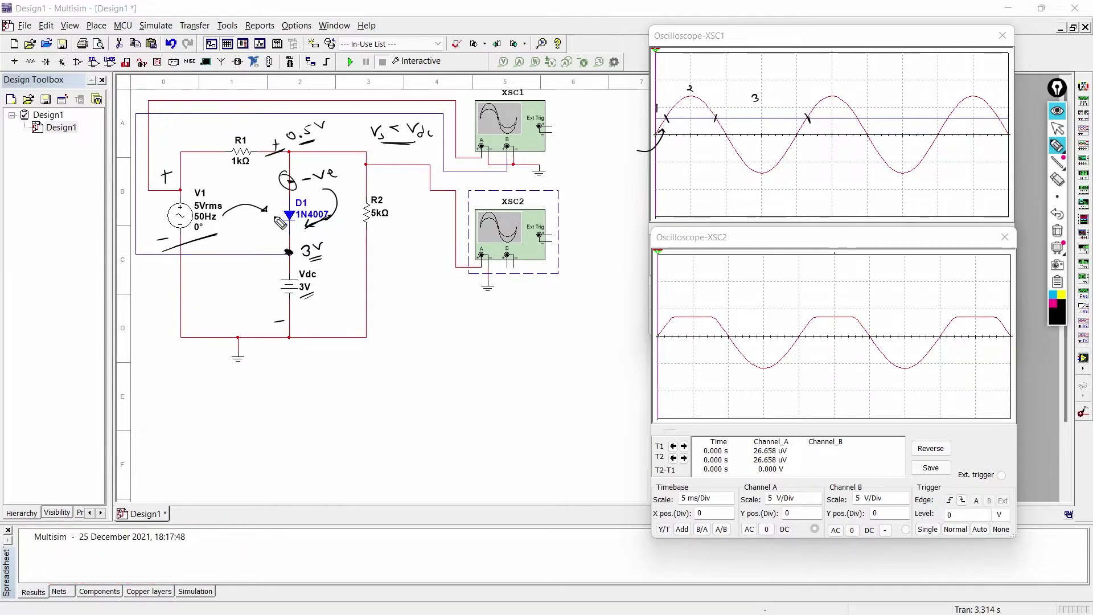
pyautogui.moveTo(291, 244); pyautogui.dragTo(292, 245)
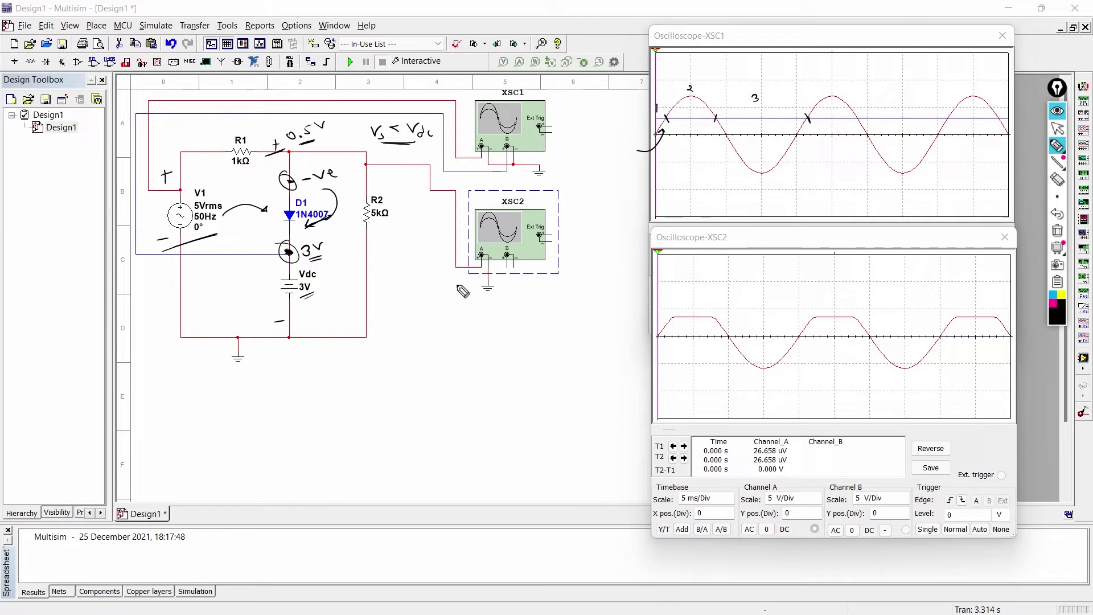
pyautogui.moveTo(275, 229)
pyautogui.mouseDown()
pyautogui.moveTo(334, 227)
pyautogui.moveTo(342, 200)
pyautogui.moveTo(279, 197)
pyautogui.moveTo(273, 229)
pyautogui.mouseUp()
pyautogui.moveTo(306, 399)
pyautogui.mouseDown()
pyautogui.moveTo(332, 376)
pyautogui.moveTo(322, 393)
pyautogui.moveTo(354, 398)
pyautogui.mouseUp()
pyautogui.moveTo(354, 399); pyautogui.dragTo(307, 409)
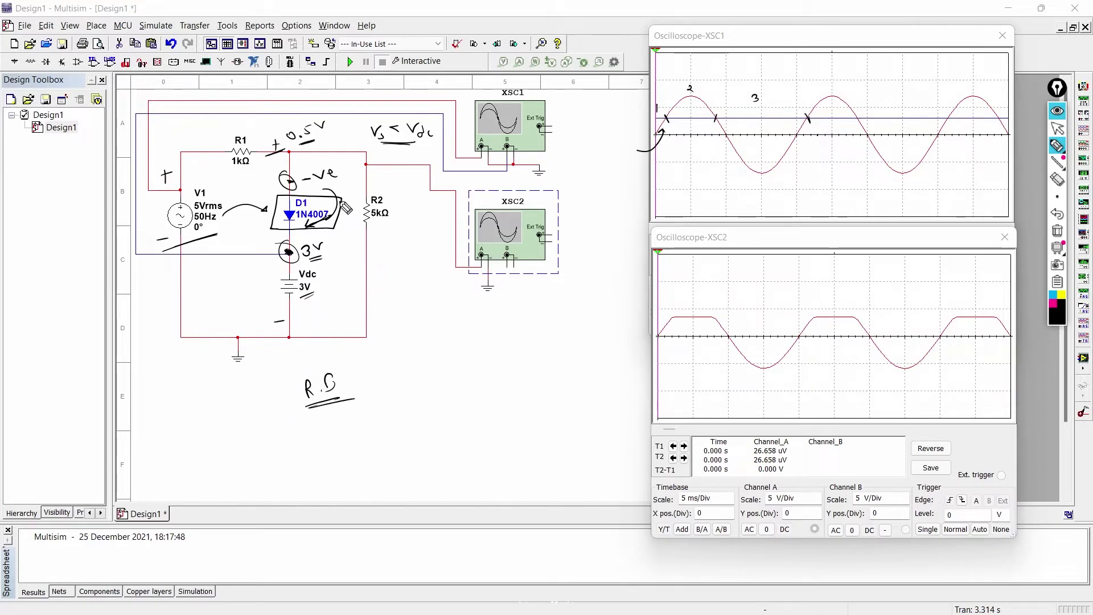
# Step: Close the D1 box, trace the path over R1 to R2, then clear all pen annotations
pyautogui.moveTo(341, 203); pyautogui.dragTo(338, 226)
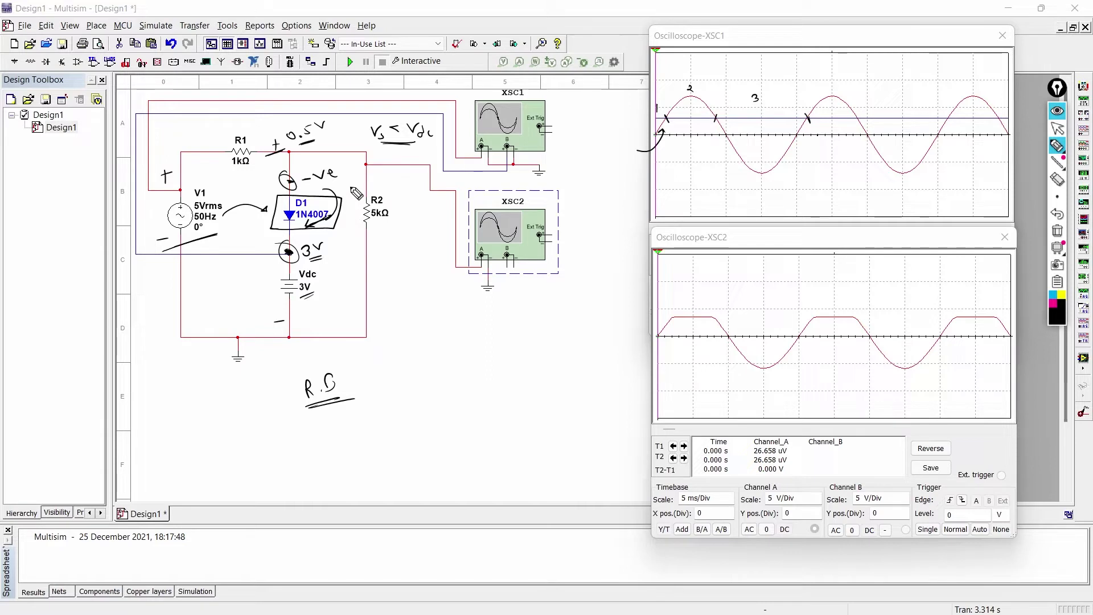
pyautogui.moveTo(169, 155)
pyautogui.mouseDown()
pyautogui.moveTo(226, 129)
pyautogui.moveTo(303, 128)
pyautogui.moveTo(358, 150)
pyautogui.mouseUp()
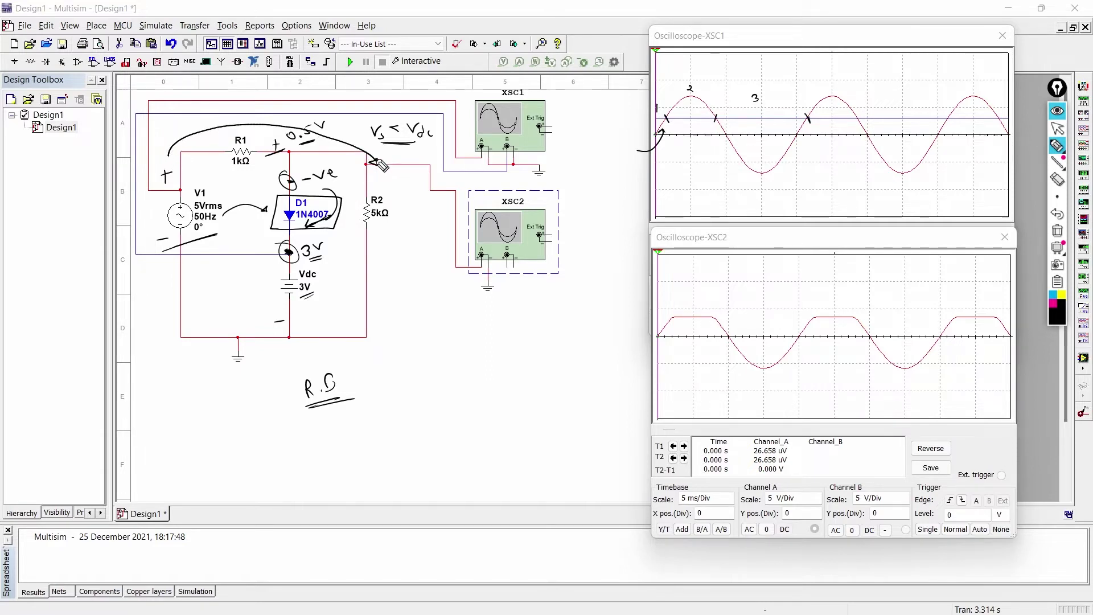
pyautogui.moveTo(322, 190); pyautogui.dragTo(343, 200)
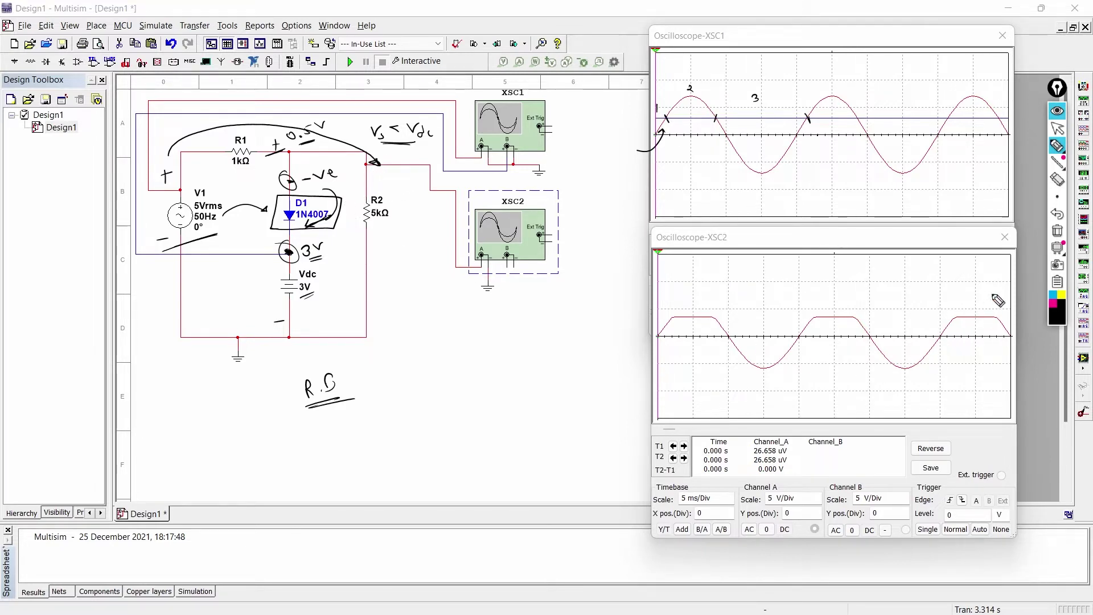
pyautogui.click(1057, 231)
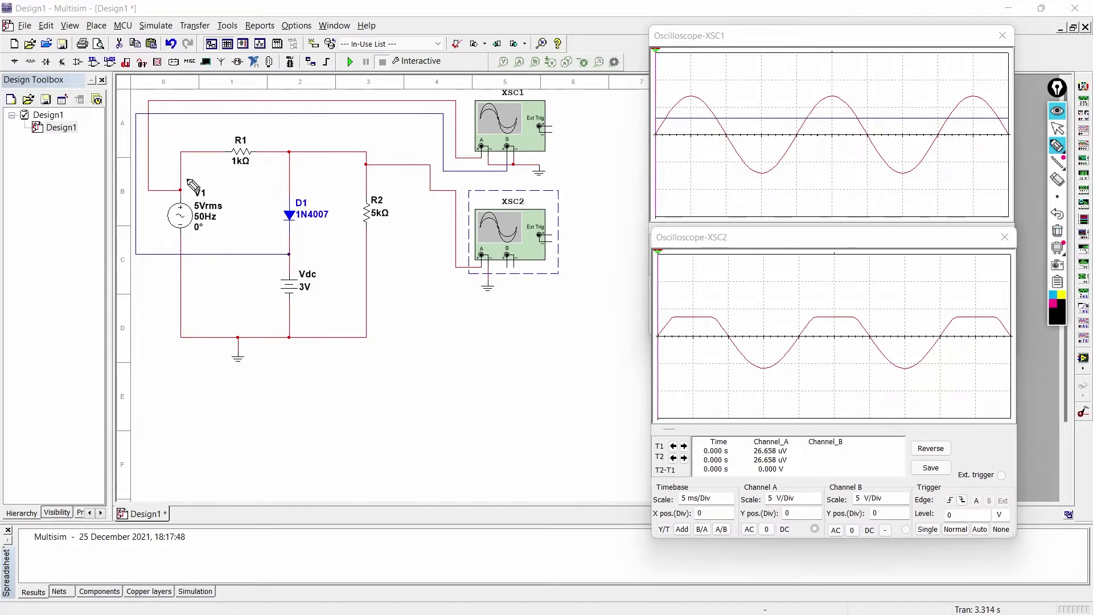
# Step: Loop around the D1–Vdc branch, arc from V1 over R1 to R2, and mark both scope traces
pyautogui.moveTo(271, 162)
pyautogui.mouseDown()
pyautogui.moveTo(259, 274)
pyautogui.moveTo(273, 272)
pyautogui.moveTo(276, 287)
pyautogui.moveTo(263, 327)
pyautogui.mouseUp()
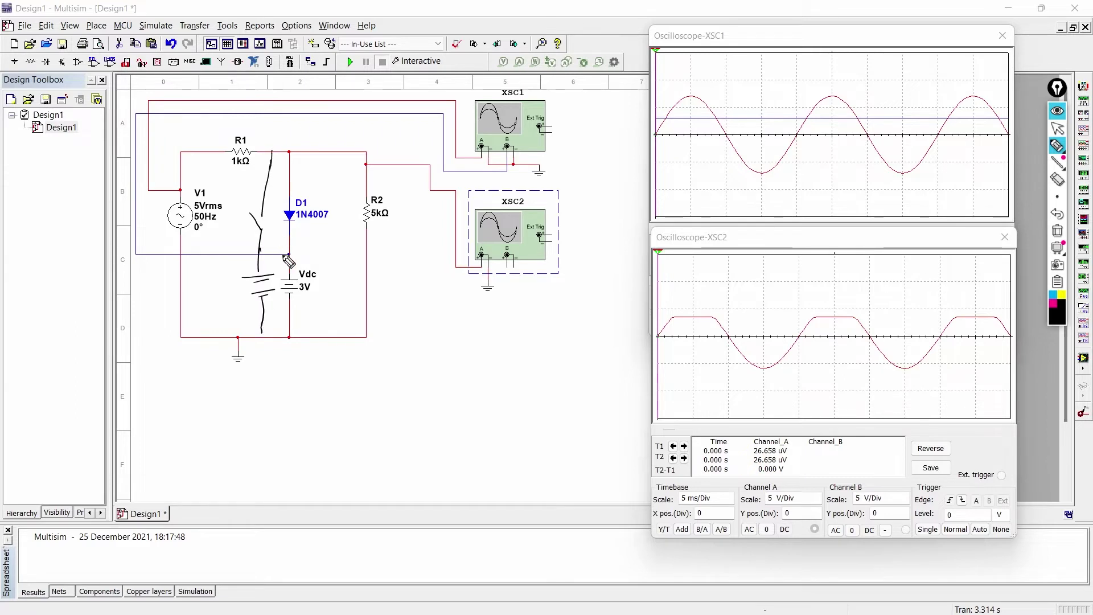
pyautogui.moveTo(283, 138)
pyautogui.mouseDown()
pyautogui.moveTo(272, 303)
pyautogui.moveTo(287, 350)
pyautogui.moveTo(313, 311)
pyautogui.moveTo(318, 238)
pyautogui.moveTo(277, 150)
pyautogui.mouseUp()
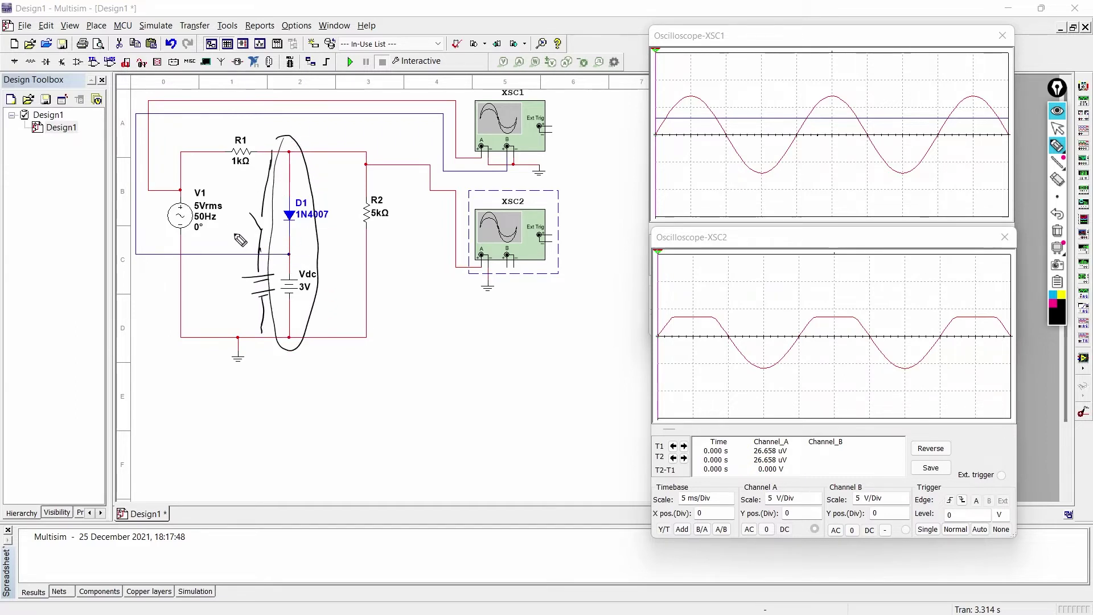
pyautogui.moveTo(168, 198)
pyautogui.mouseDown()
pyautogui.moveTo(175, 159)
pyautogui.moveTo(204, 135)
pyautogui.moveTo(265, 123)
pyautogui.moveTo(372, 165)
pyautogui.mouseUp()
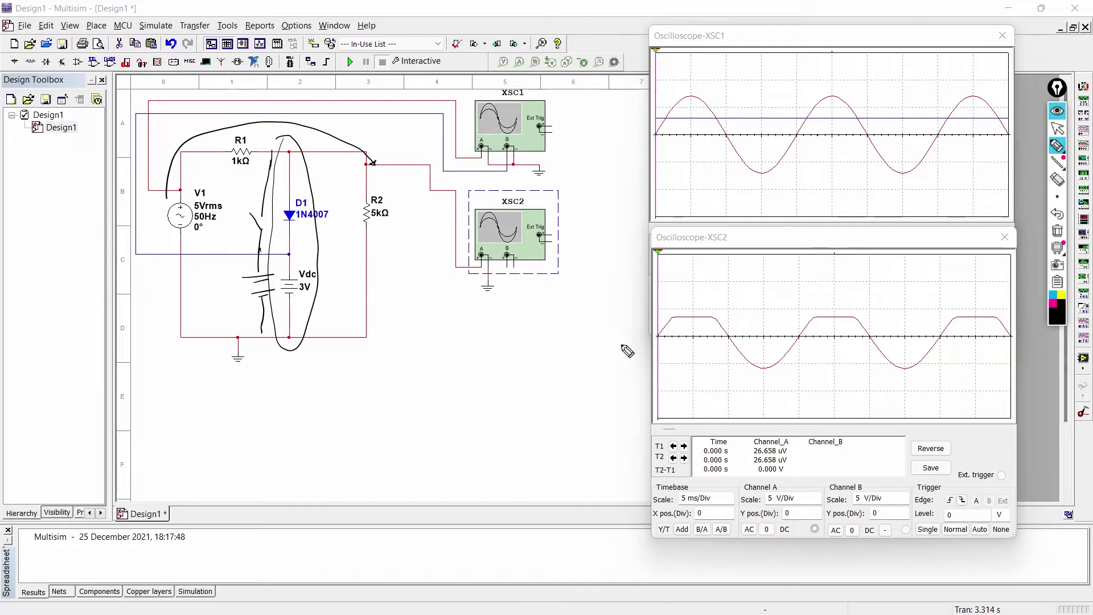
pyautogui.moveTo(673, 310); pyautogui.dragTo(674, 320)
pyautogui.moveTo(626, 138); pyautogui.dragTo(660, 131)
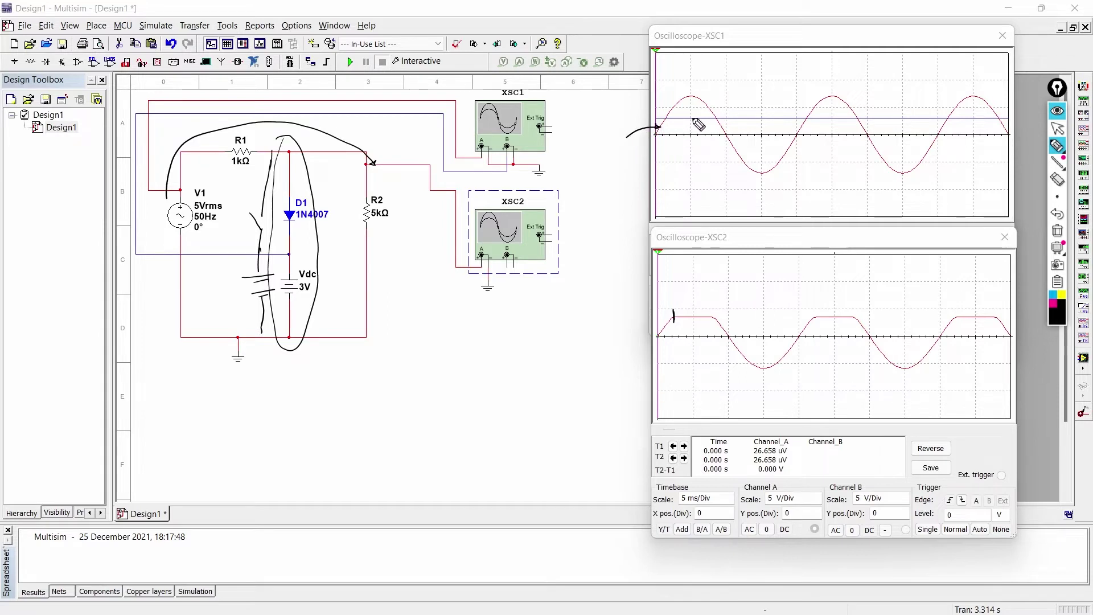